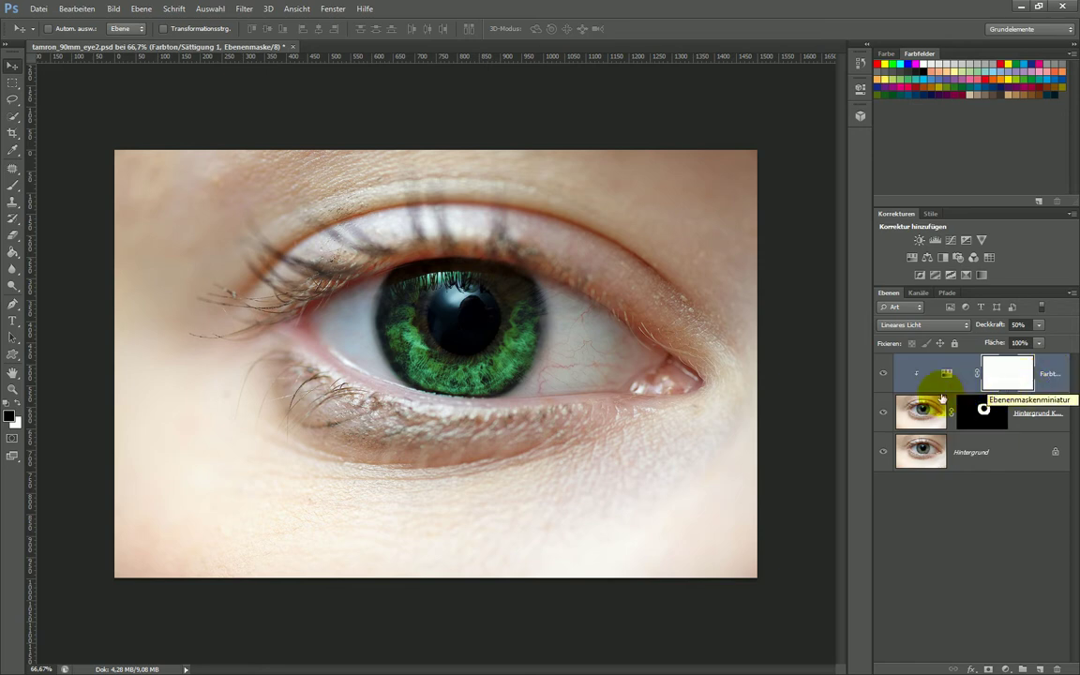
- Compare the green iris with the original, then delete the adjustment and iris-copy layers
left_click(883, 374)
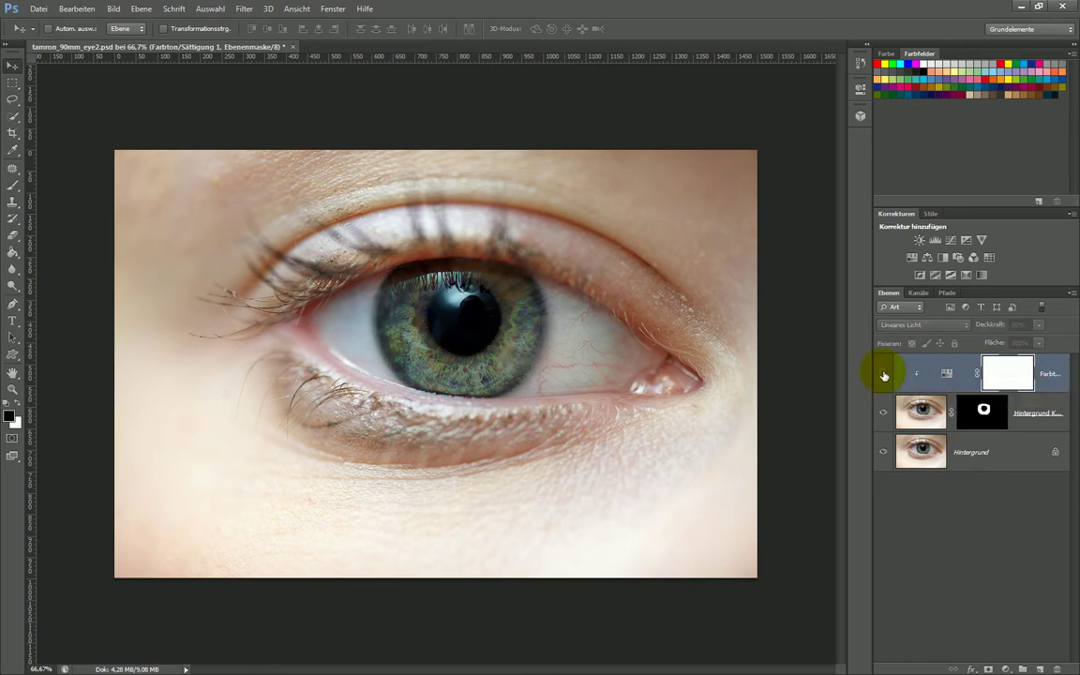
left_click(883, 374)
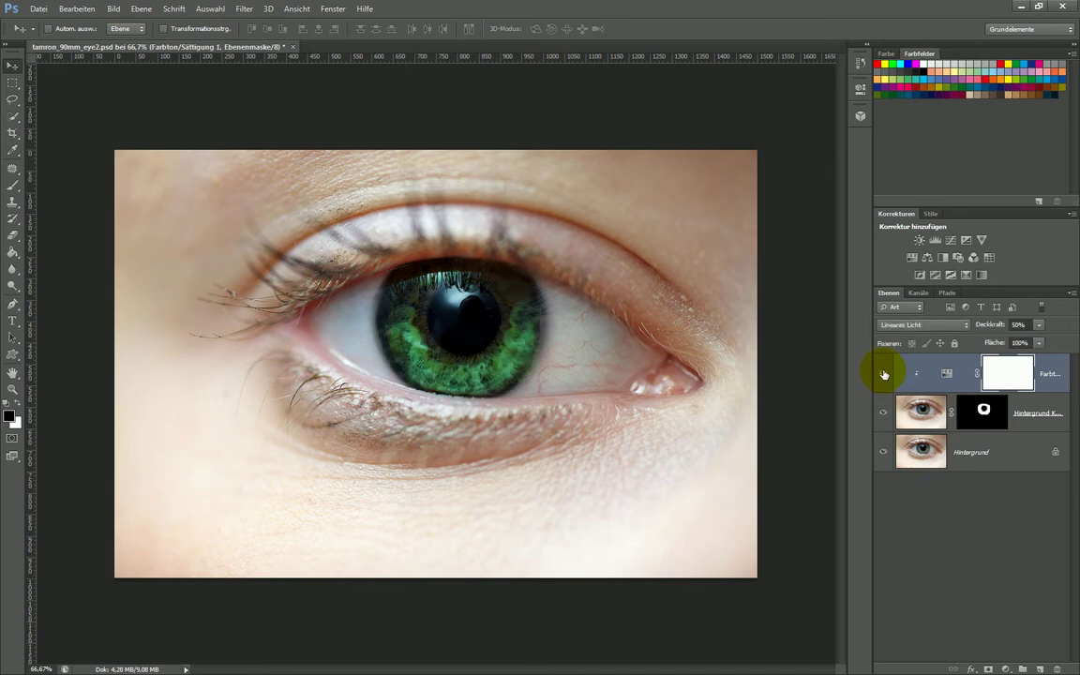
left_click(1046, 405, "shift")
left_click_drag(1046, 404, 1056, 669)
- View the photo at 100% and duplicate Hintergrund into a Hintergrund Kopie layer
key("ctrl+plus")
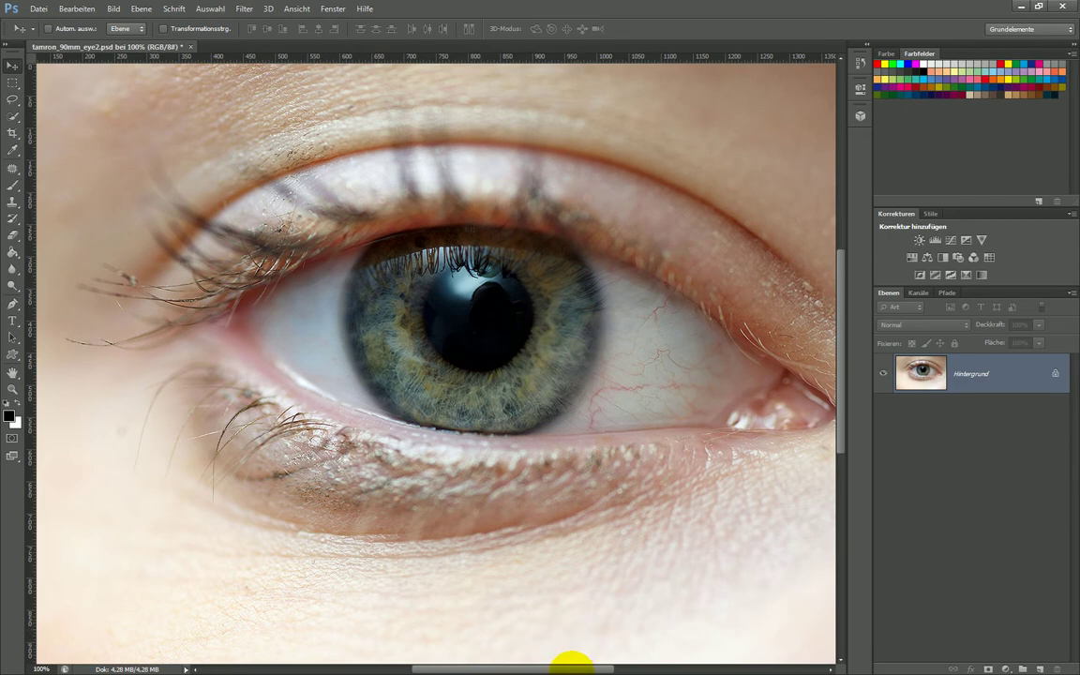
left_click_drag(588, 670, 598, 670)
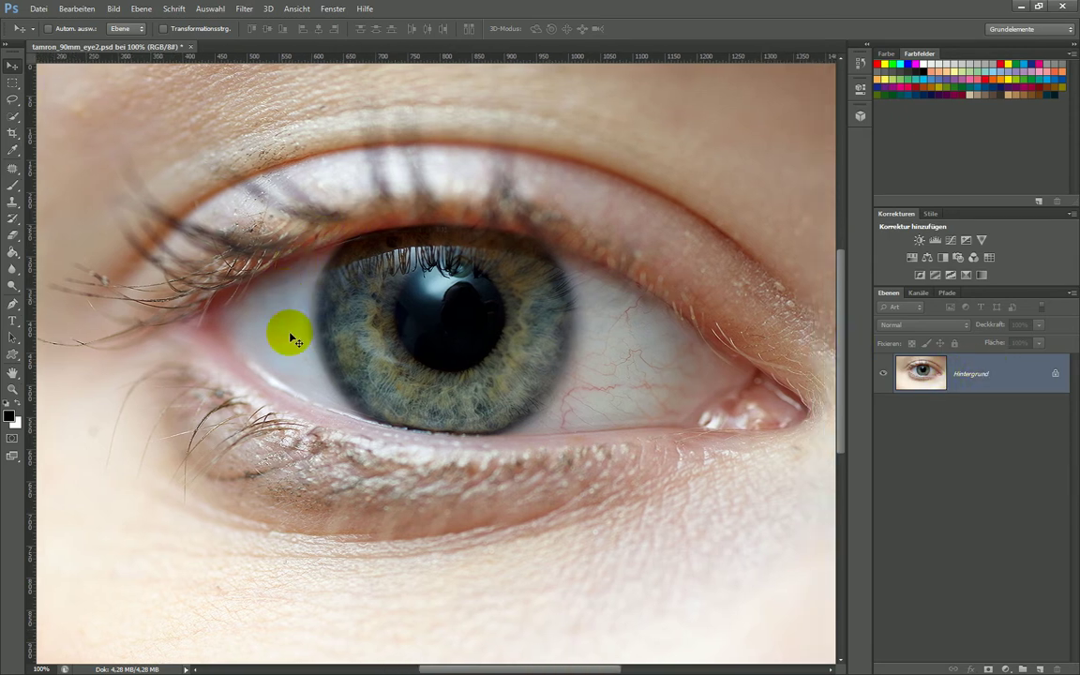
left_click(1009, 408)
left_click_drag(1021, 395, 1041, 662)
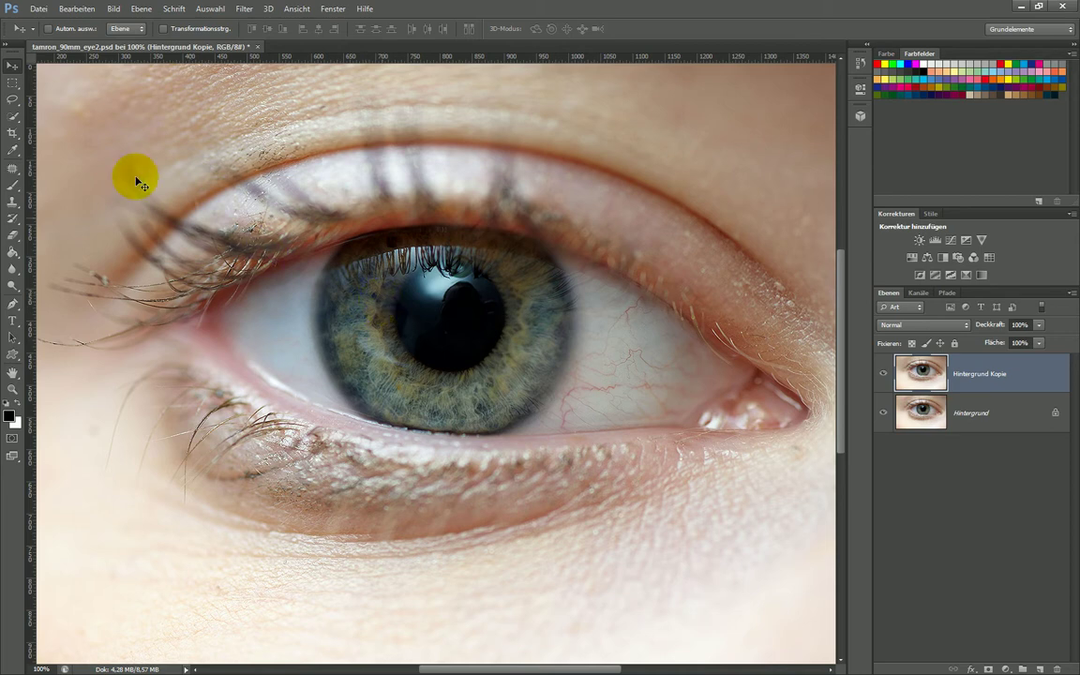
- Select the regular Brush tool from the toolbar
left_click(14, 116)
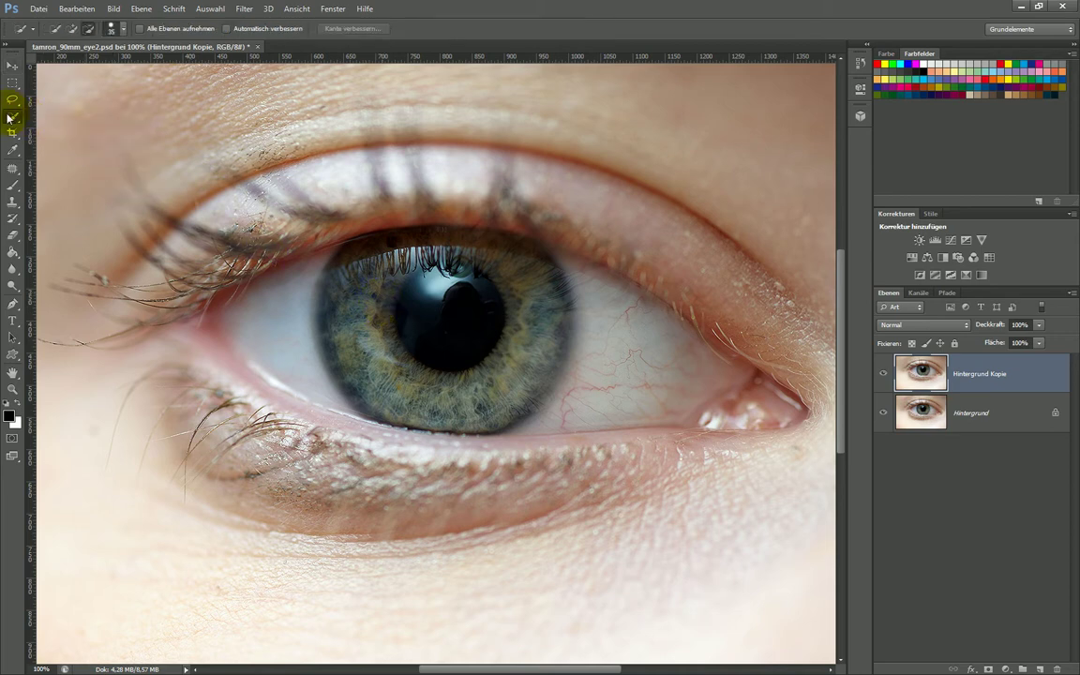
left_click(11, 305)
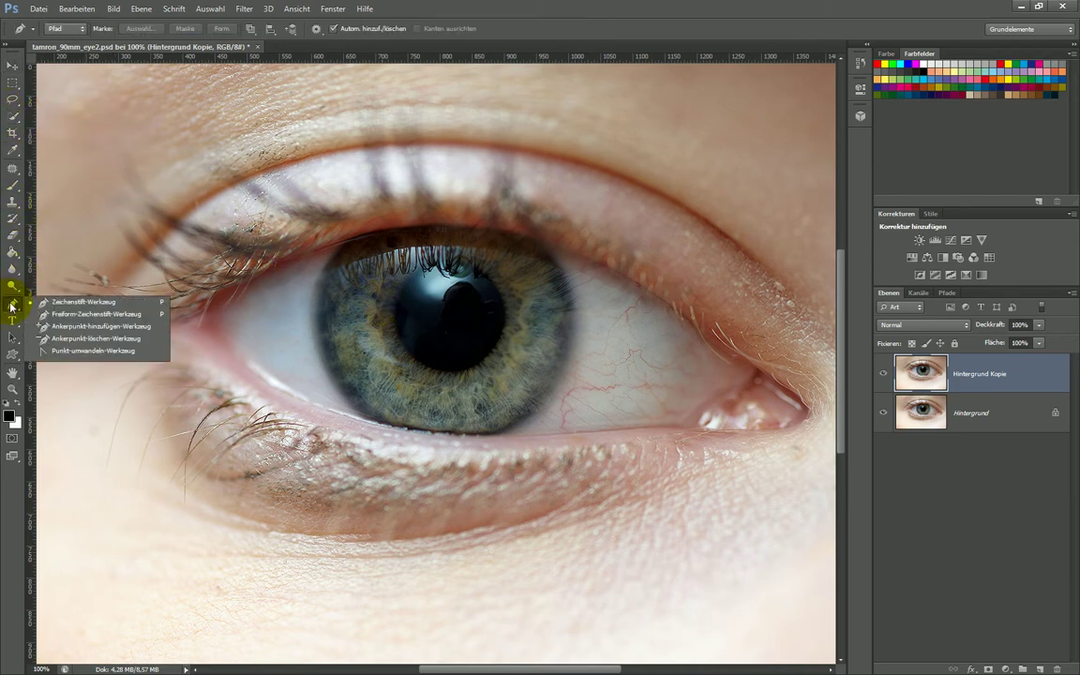
left_click_drag(14, 186, 46, 186)
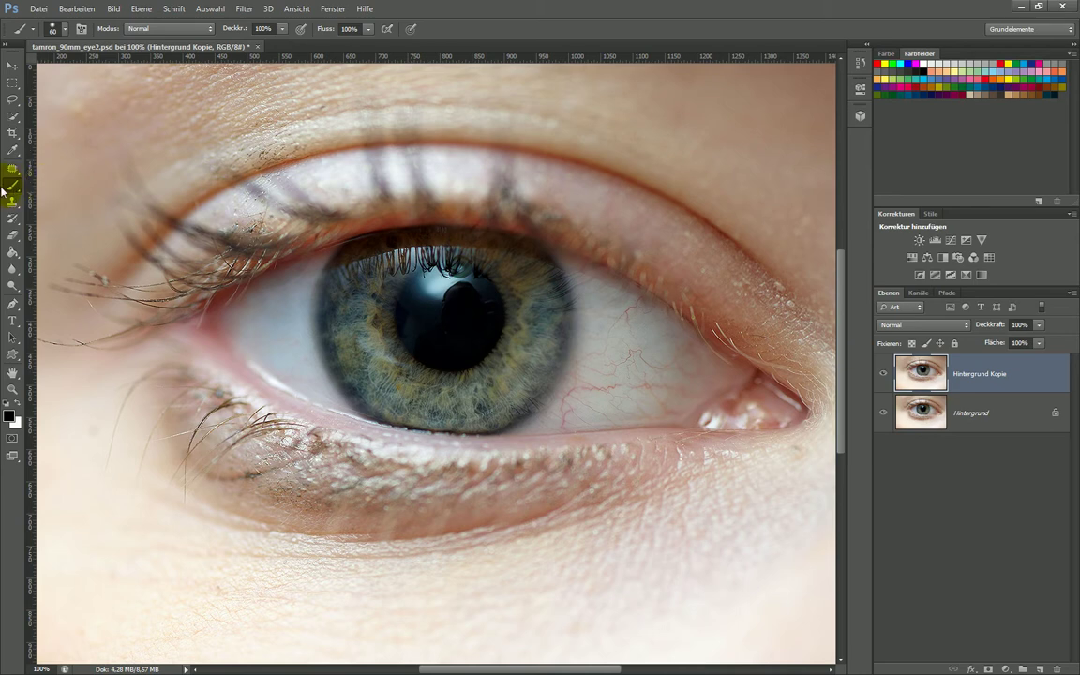
left_click_drag(12, 184, 52, 187)
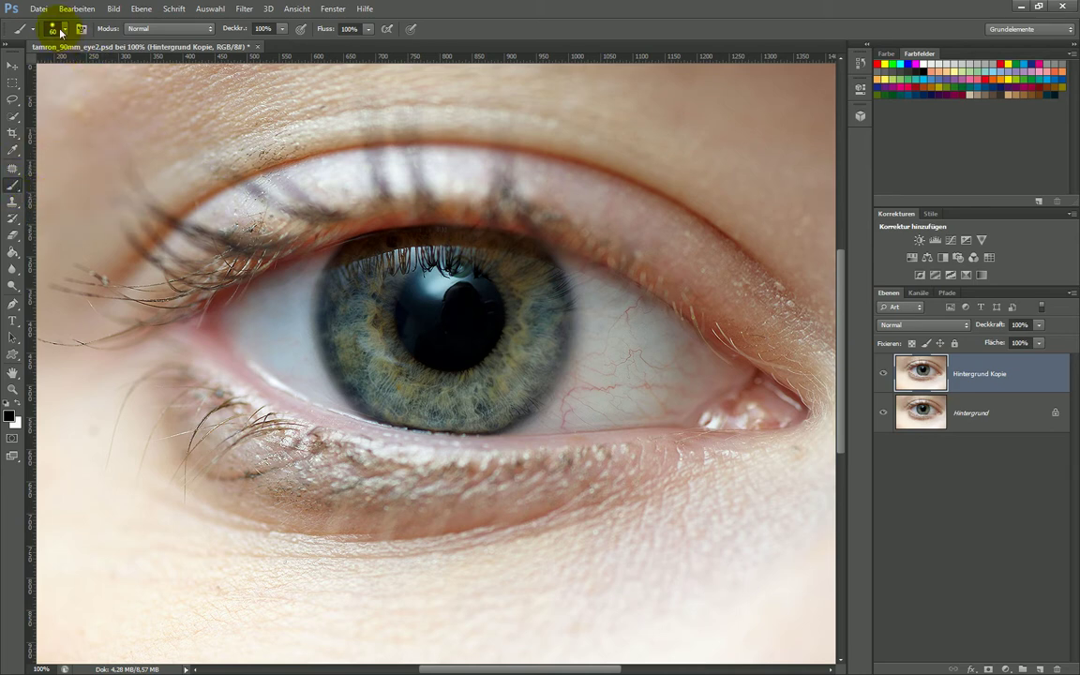
- Set the brush to 60 px with about 51% hardness and enter Quick Mask mode
left_click(55, 30)
left_click(87, 127)
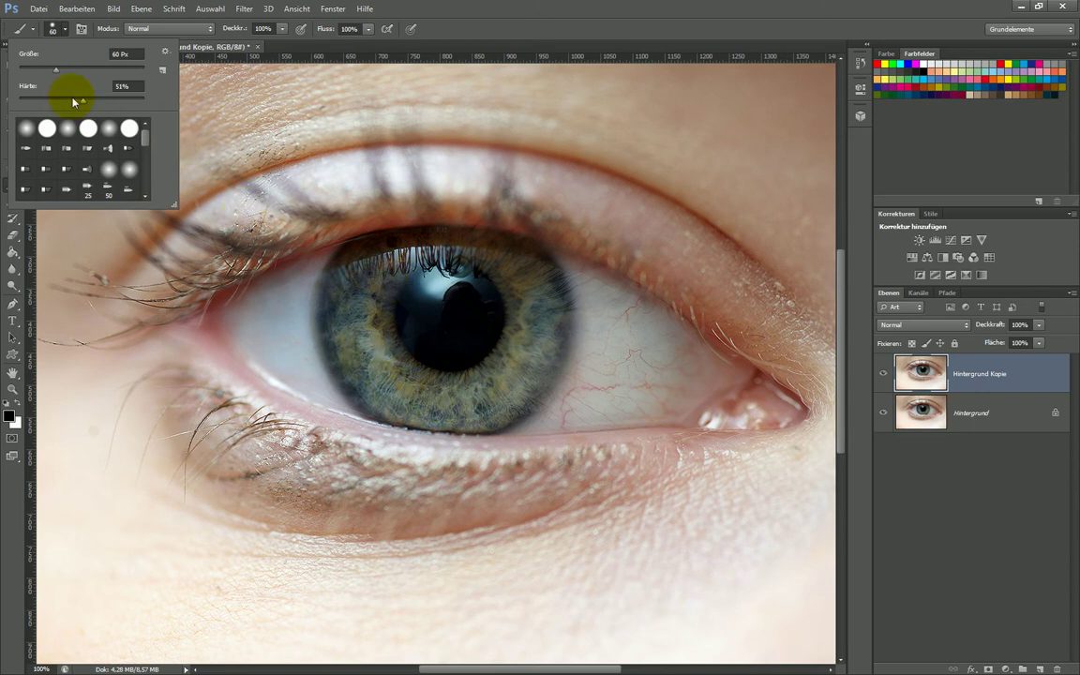
left_click(82, 100)
left_click(445, 5)
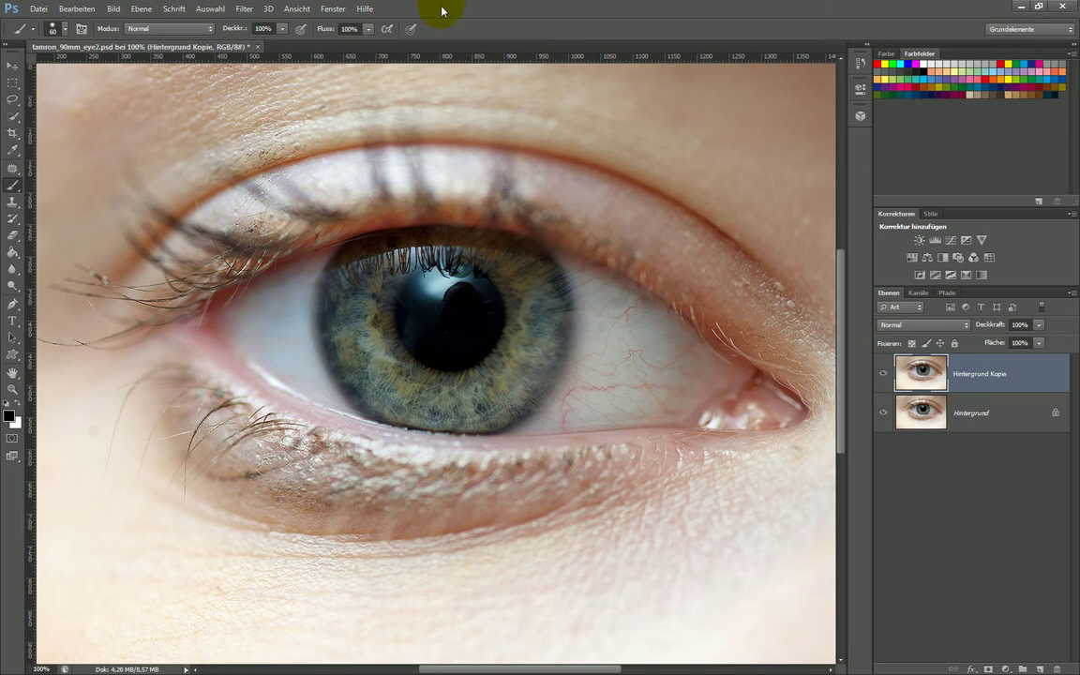
left_click(12, 440)
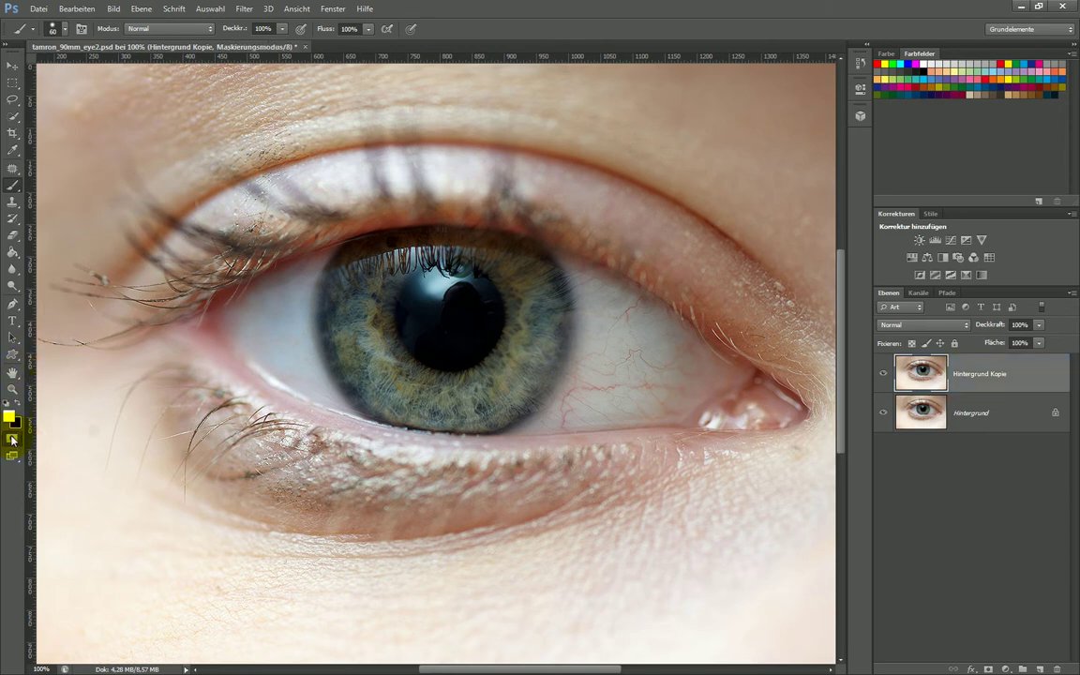
- Paint the quick mask in black over the whole iris ring, leaving the pupil clear
left_click(18, 404)
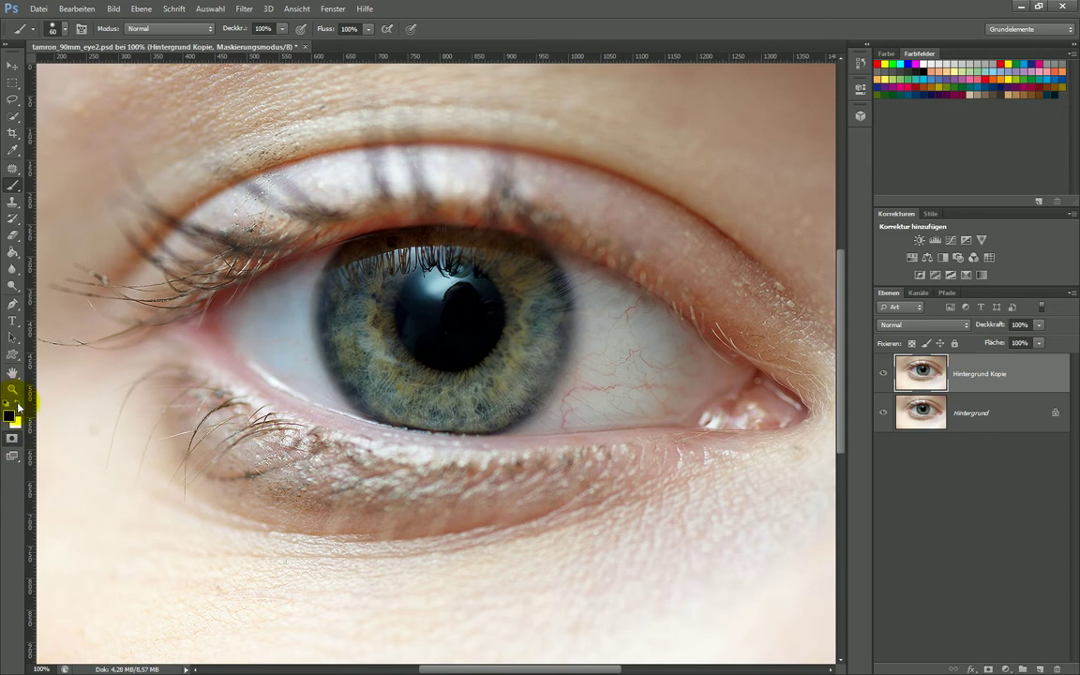
mouse_move(360, 250)
left_mouse_down()
mouse_move(333, 345)
mouse_move(459, 419)
mouse_move(525, 381)
mouse_move(550, 304)
mouse_move(526, 266)
mouse_move(453, 241)
mouse_move(351, 251)
mouse_move(331, 290)
mouse_move(330, 324)
mouse_move(362, 299)
mouse_move(375, 246)
mouse_move(374, 345)
mouse_move(388, 374)
mouse_move(367, 318)
mouse_move(397, 374)
mouse_move(441, 385)
mouse_move(490, 380)
mouse_move(520, 329)
mouse_move(514, 272)
mouse_move(514, 347)
mouse_move(448, 407)
mouse_move(473, 415)
mouse_move(532, 385)
mouse_move(551, 342)
mouse_move(545, 284)
mouse_move(523, 253)
mouse_move(531, 313)
mouse_move(463, 402)
mouse_move(385, 402)
mouse_move(372, 388)
mouse_move(415, 408)
left_mouse_up()
mouse_move(451, 250)
left_mouse_down()
mouse_move(342, 225)
mouse_move(508, 250)
mouse_move(533, 294)
mouse_move(518, 330)
left_mouse_up()
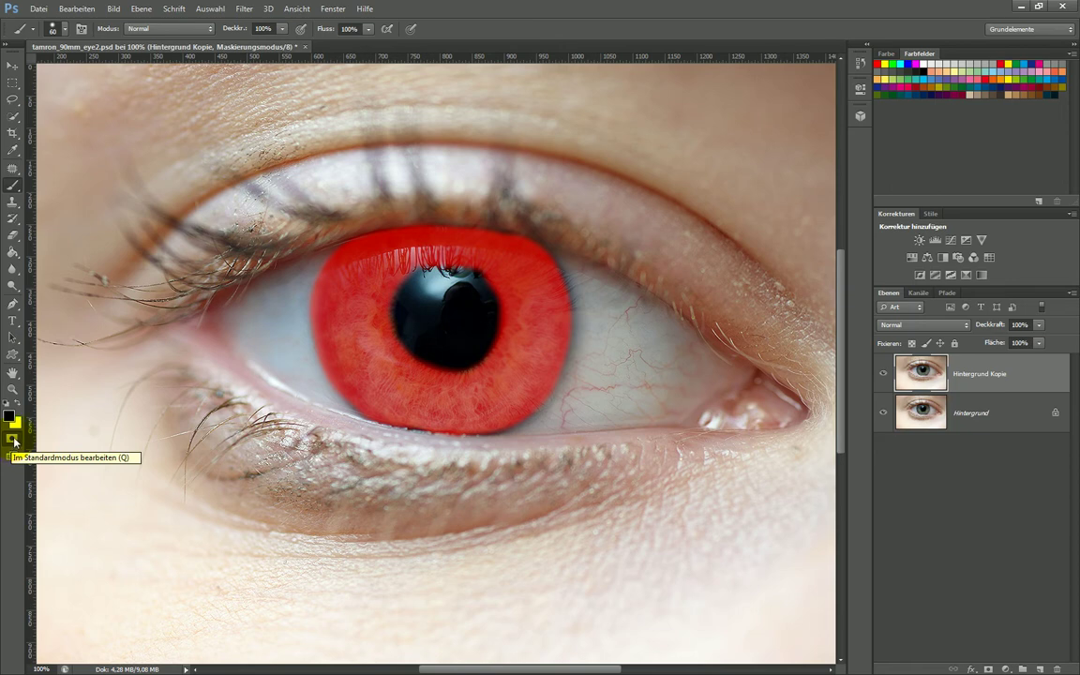
- Exit Quick Mask, invert the selection, and add an iris-only layer mask to Hintergrund Kopie
left_click(14, 442)
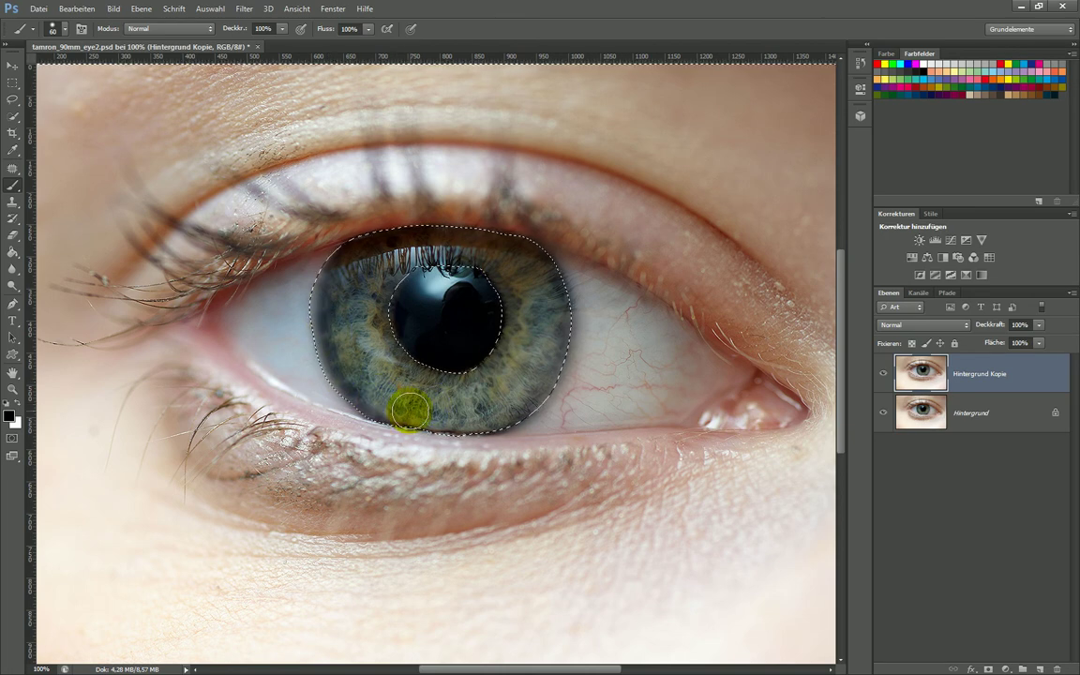
left_click(211, 10)
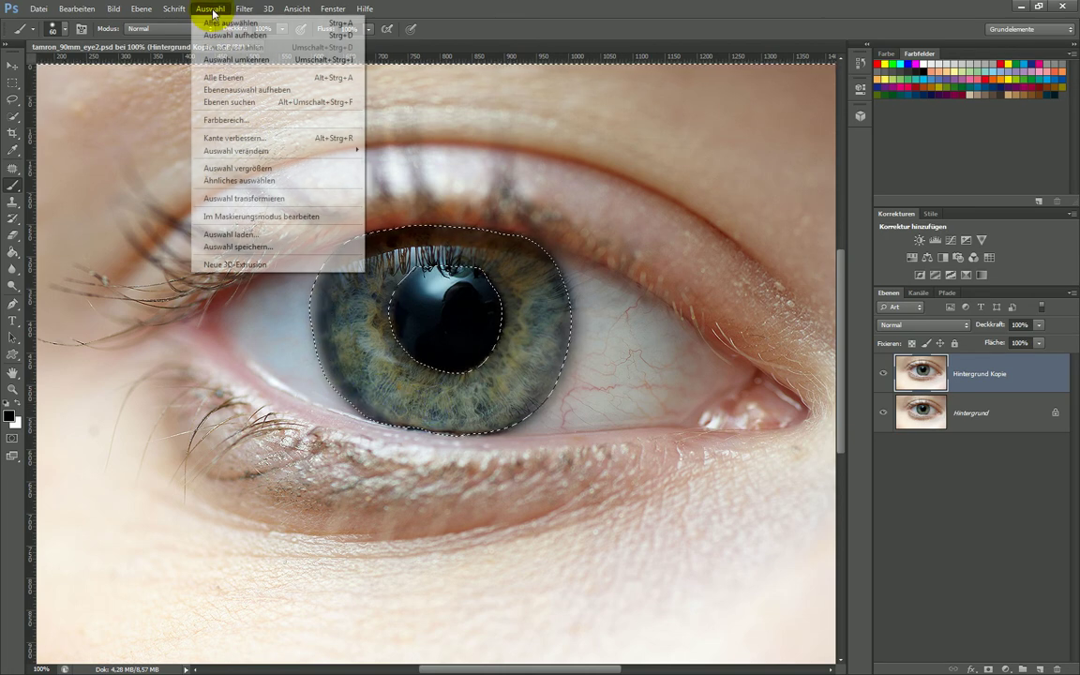
left_click(218, 62)
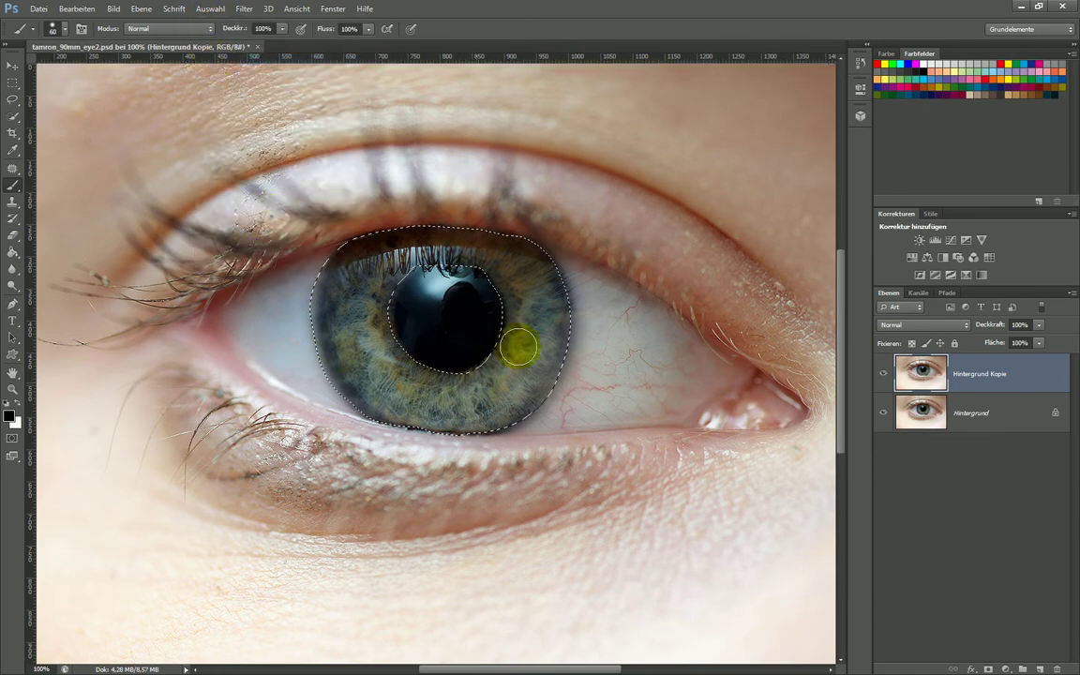
mouse_move(349, 355)
left_mouse_down()
mouse_move(385, 279)
mouse_move(452, 404)
left_mouse_up()
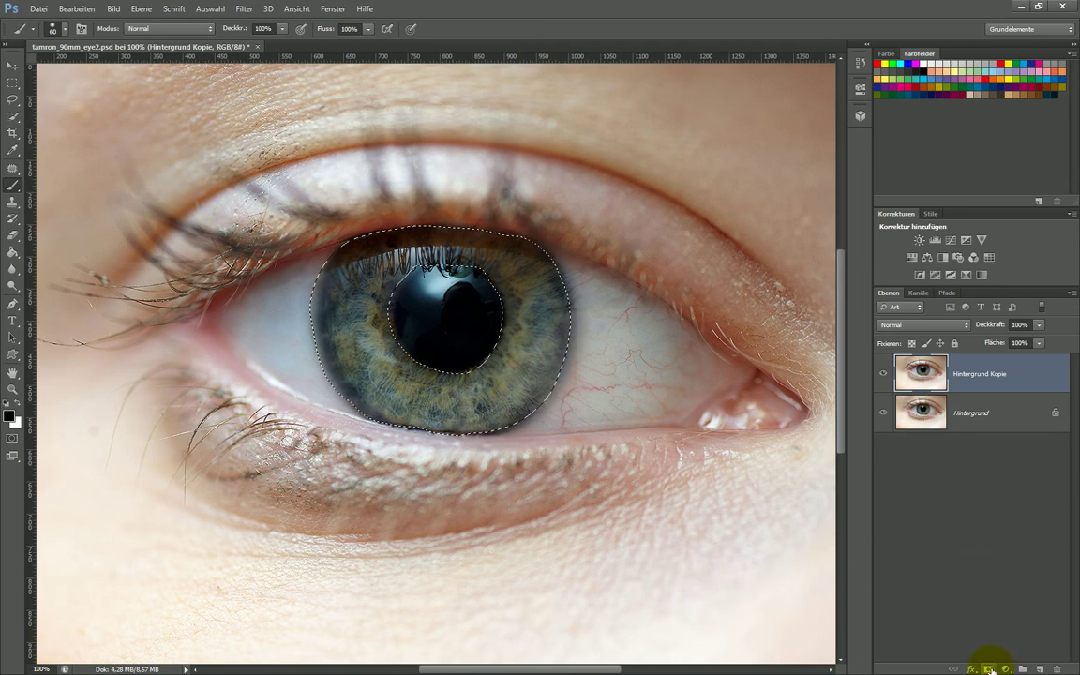
left_click(989, 669)
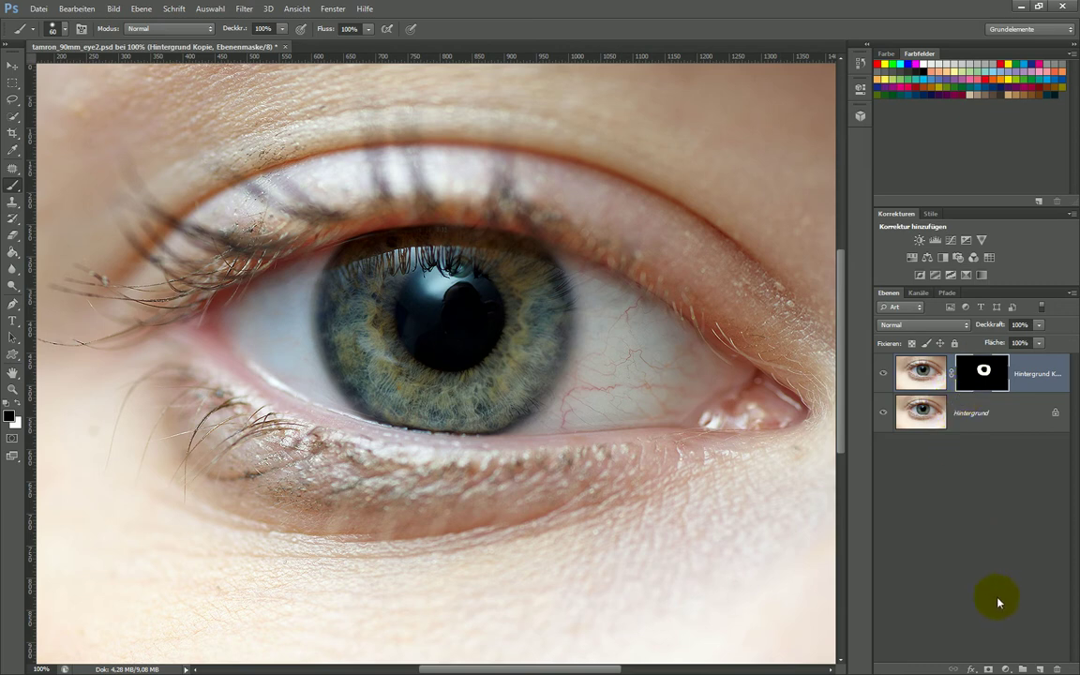
- Add a Farbton/Sättigung adjustment layer and clip it to Hintergrund Kopie
left_click(1007, 669)
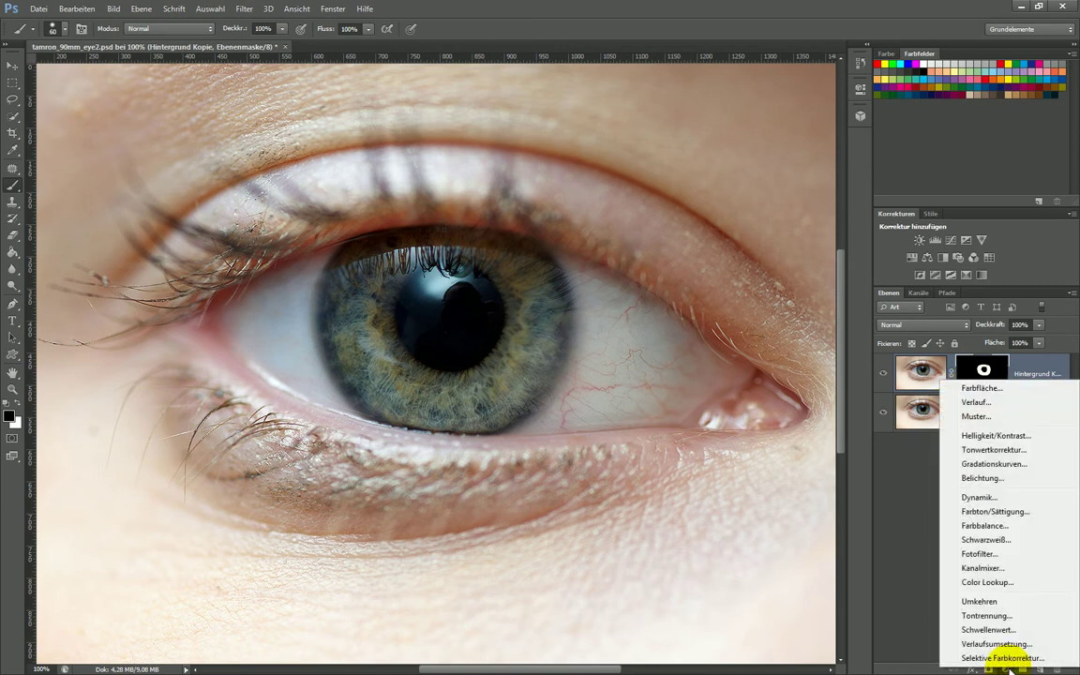
left_click(989, 513)
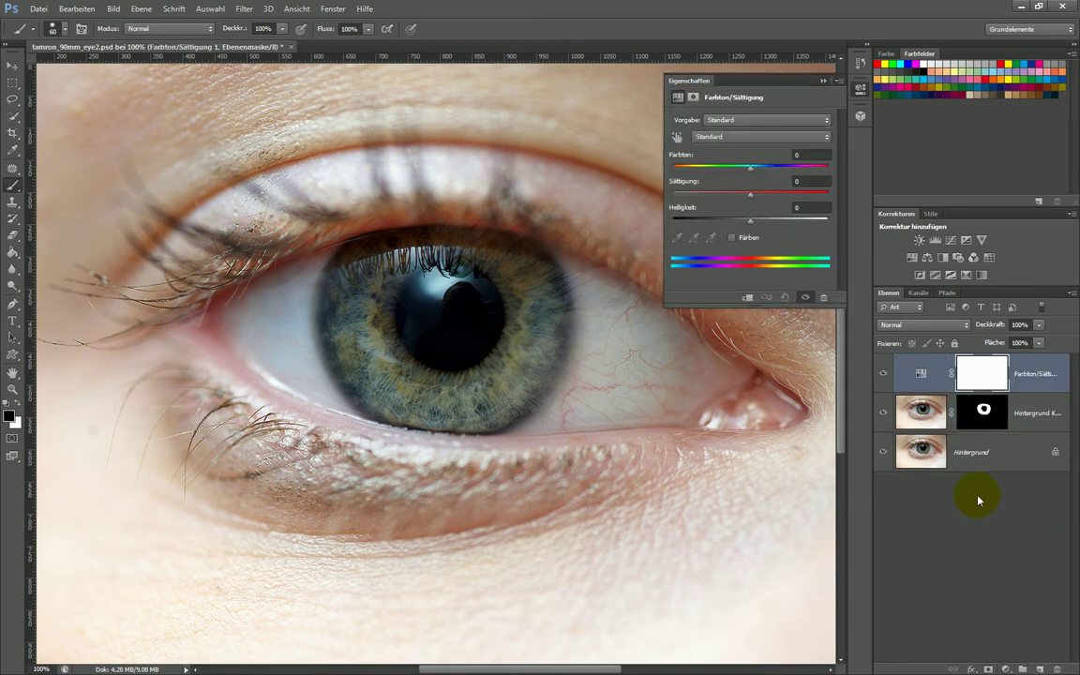
left_click(748, 299)
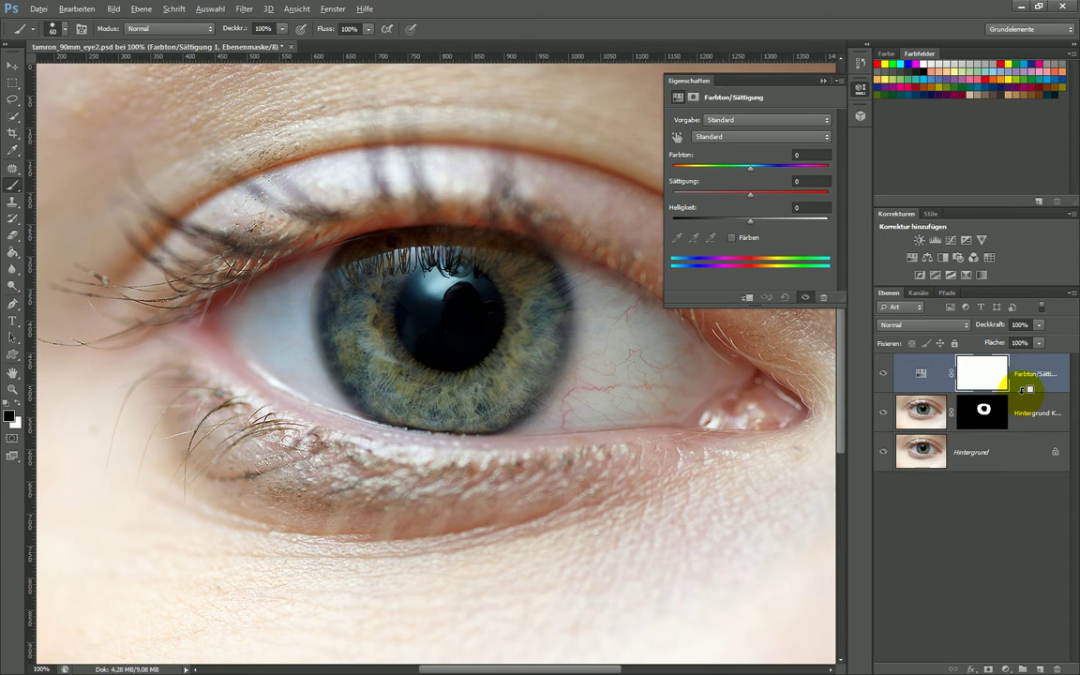
left_click(1024, 387, "alt")
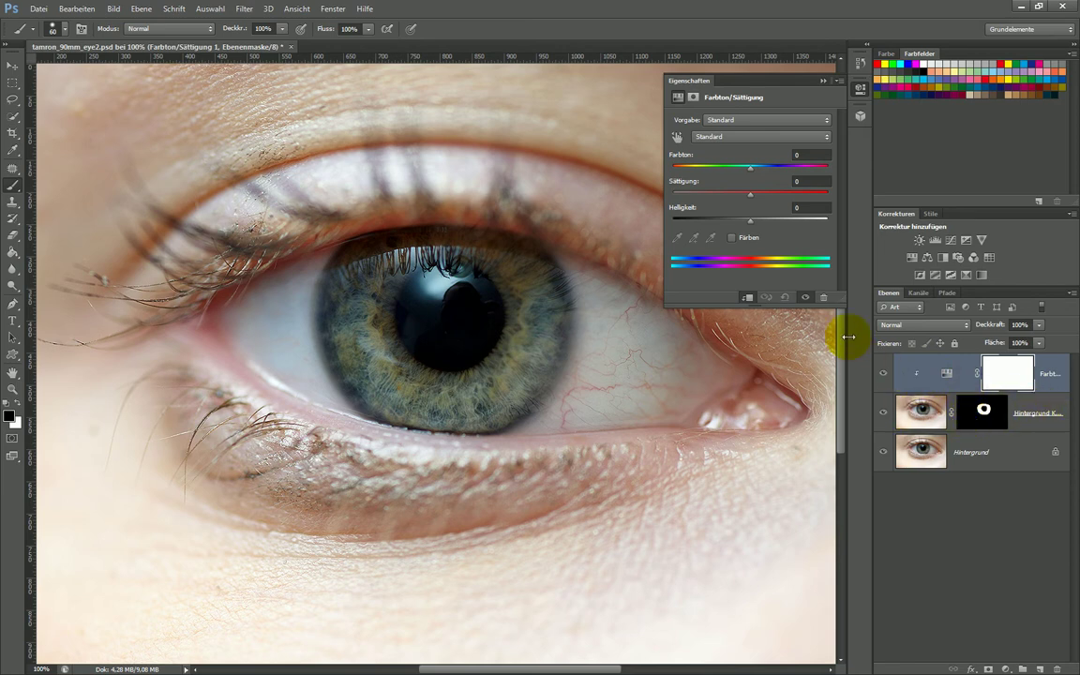
- Colourise the iris green with Färben on, hue 140 and saturation 33
mouse_move(751, 170)
left_mouse_down()
mouse_move(705, 170)
mouse_move(794, 169)
left_mouse_up()
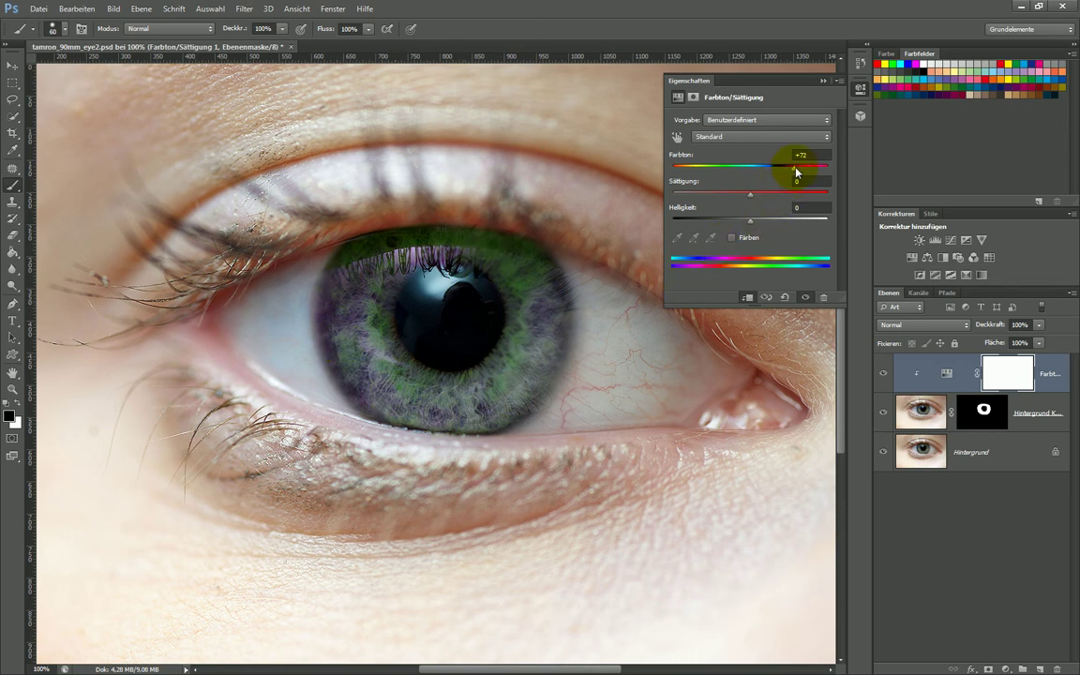
left_click_drag(796, 172, 750, 168)
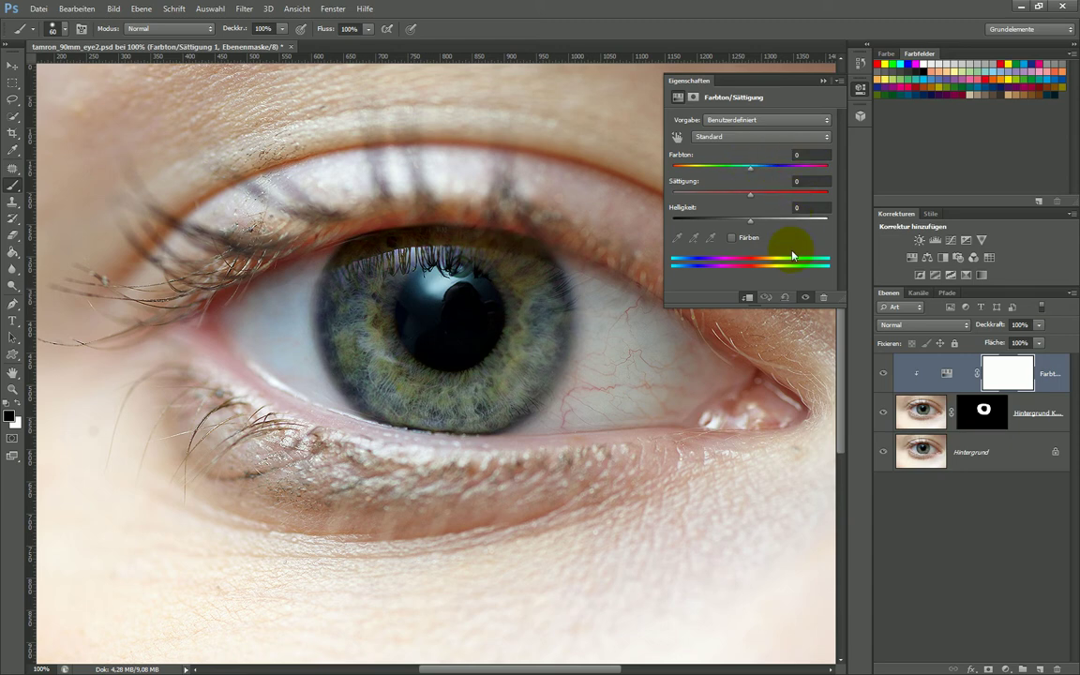
left_click(732, 237)
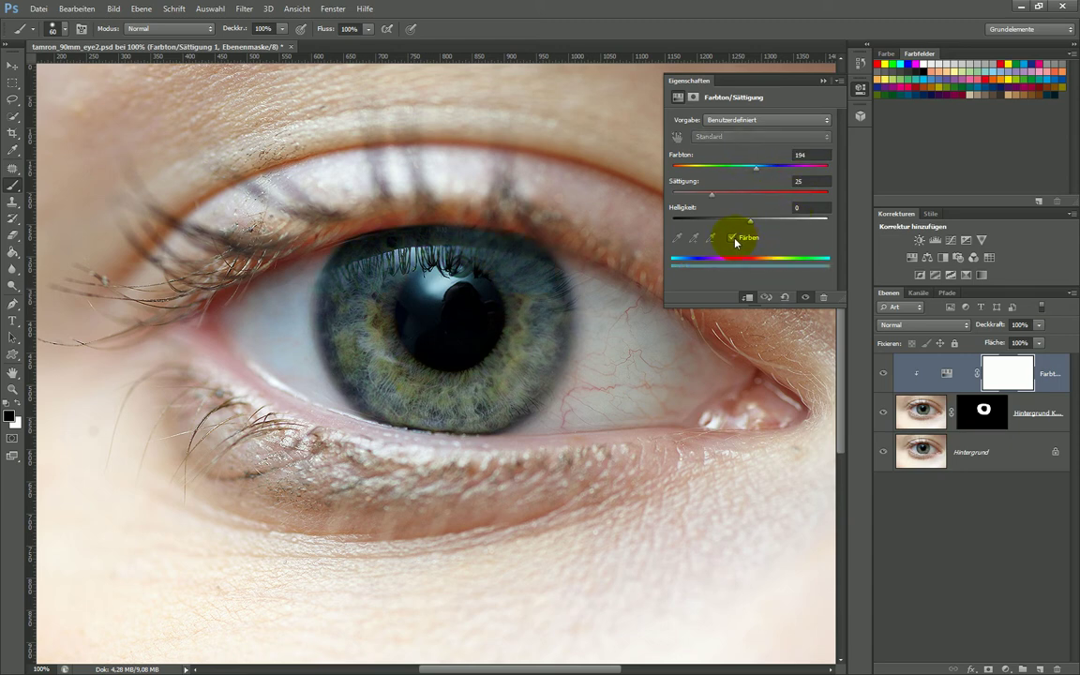
mouse_move(673, 167)
left_mouse_down()
mouse_move(761, 170)
mouse_move(751, 176)
left_mouse_up()
left_click(860, 91)
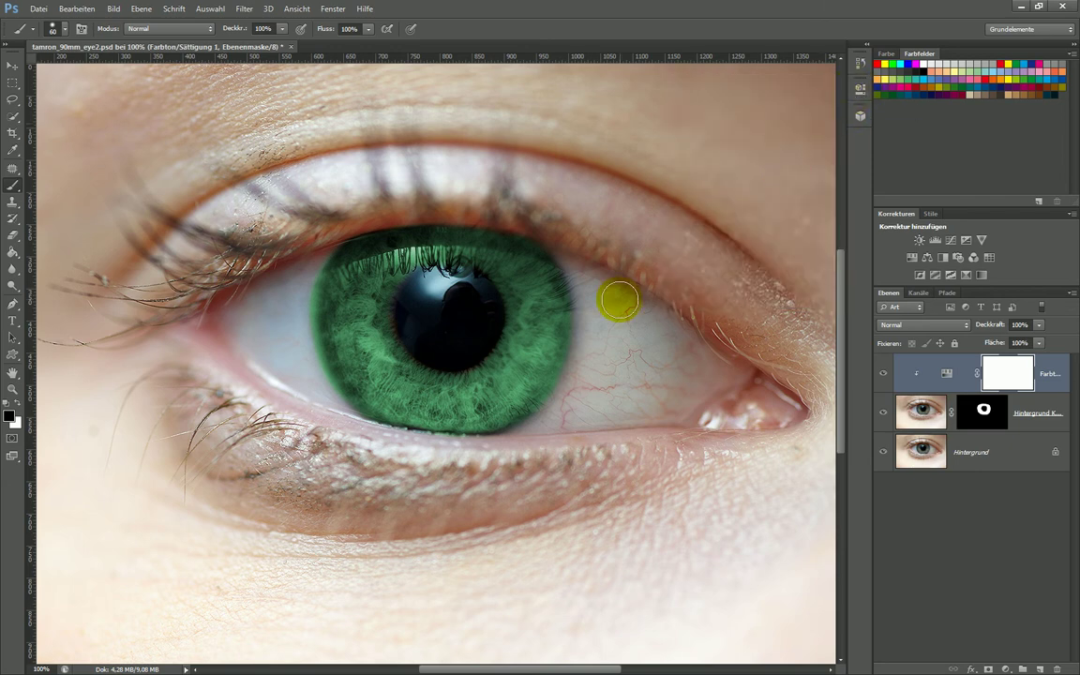
- Set the adjustment layer to 50% opacity, trying Aufhellen before settling on Normal blending
key("ctrl+minus")
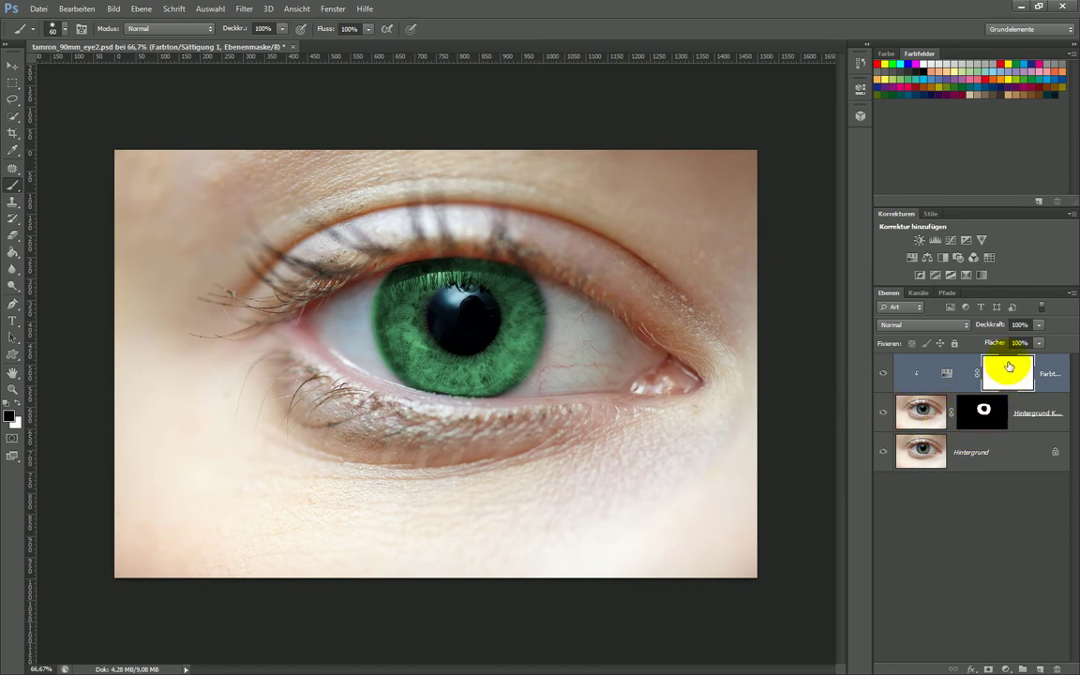
left_click(949, 326)
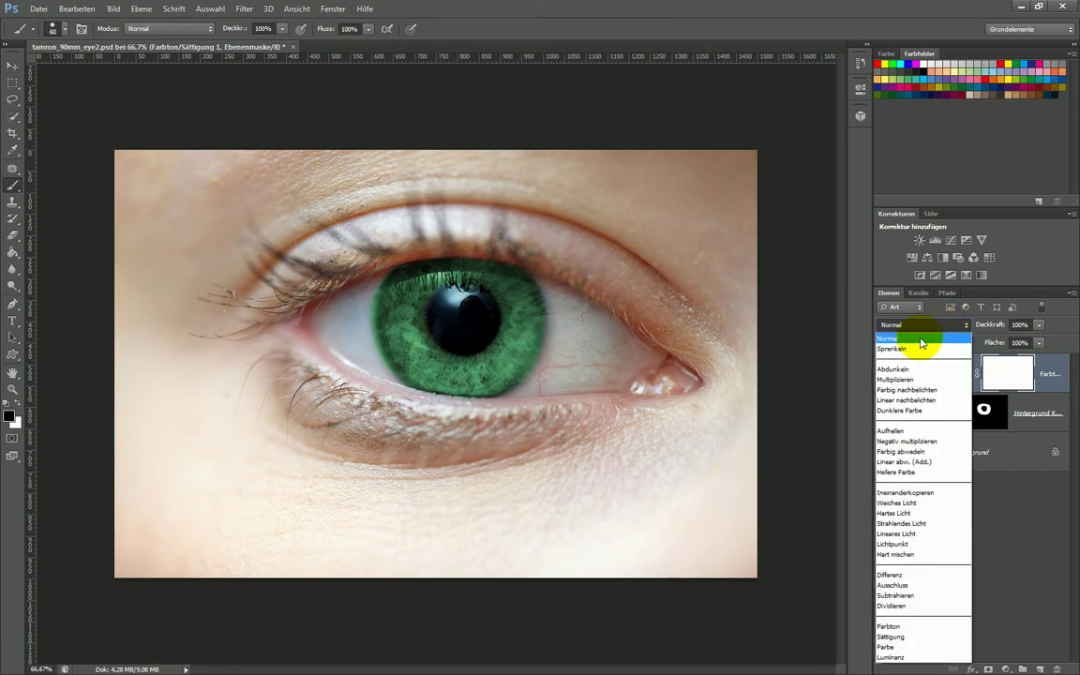
left_click(898, 430)
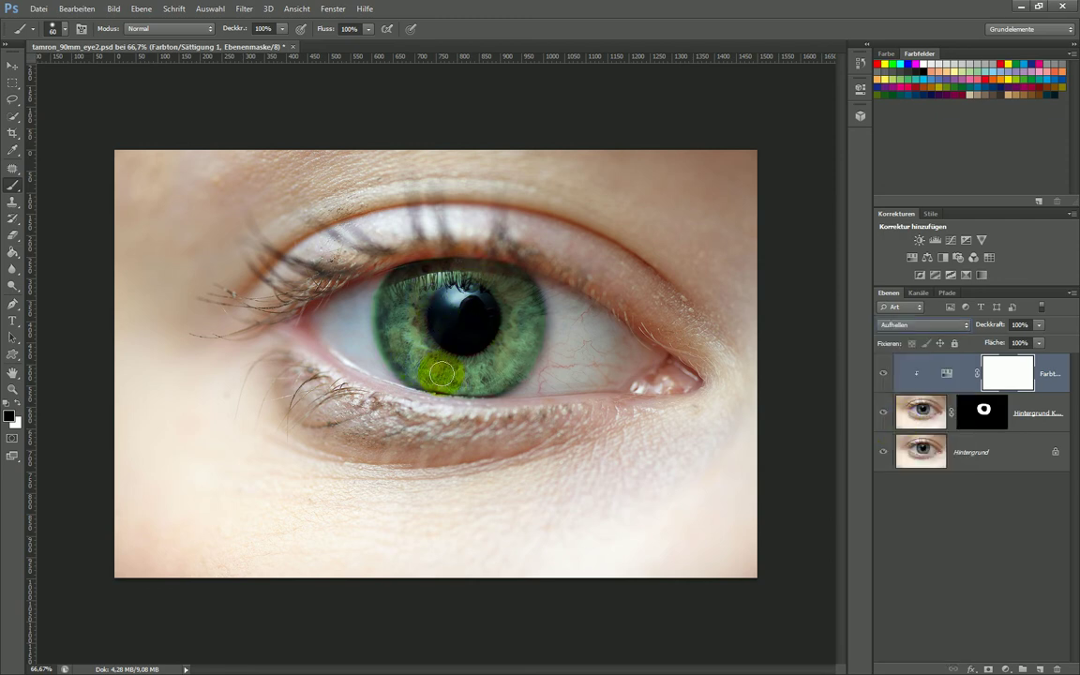
left_click(1019, 324)
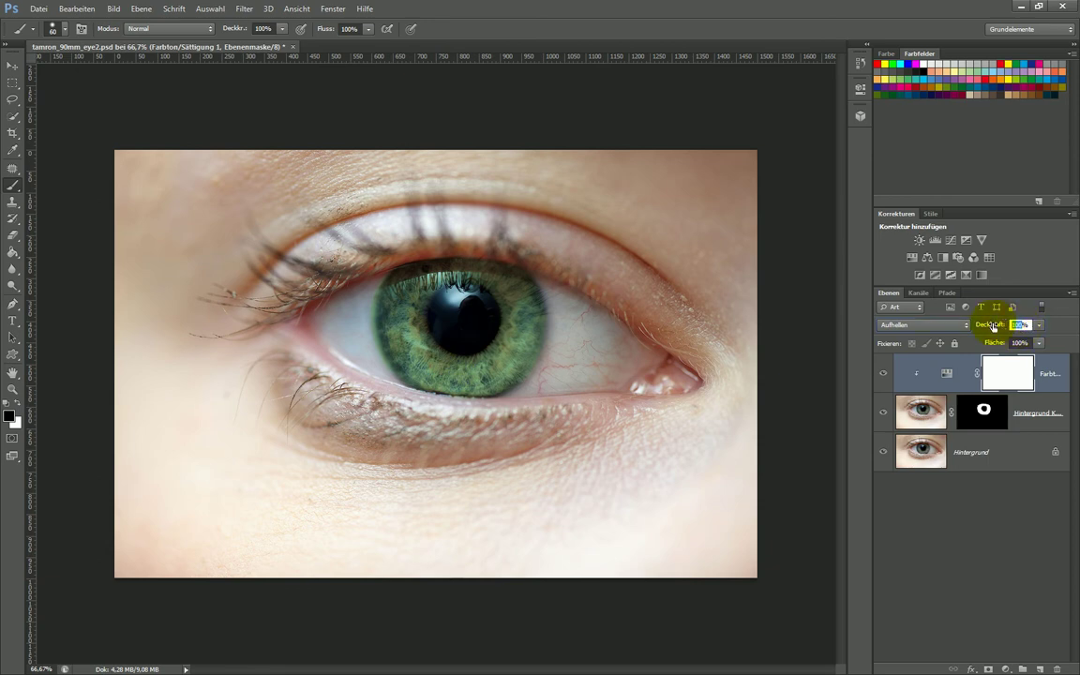
type("50")
key("Return")
key("Return")
left_click(929, 325)
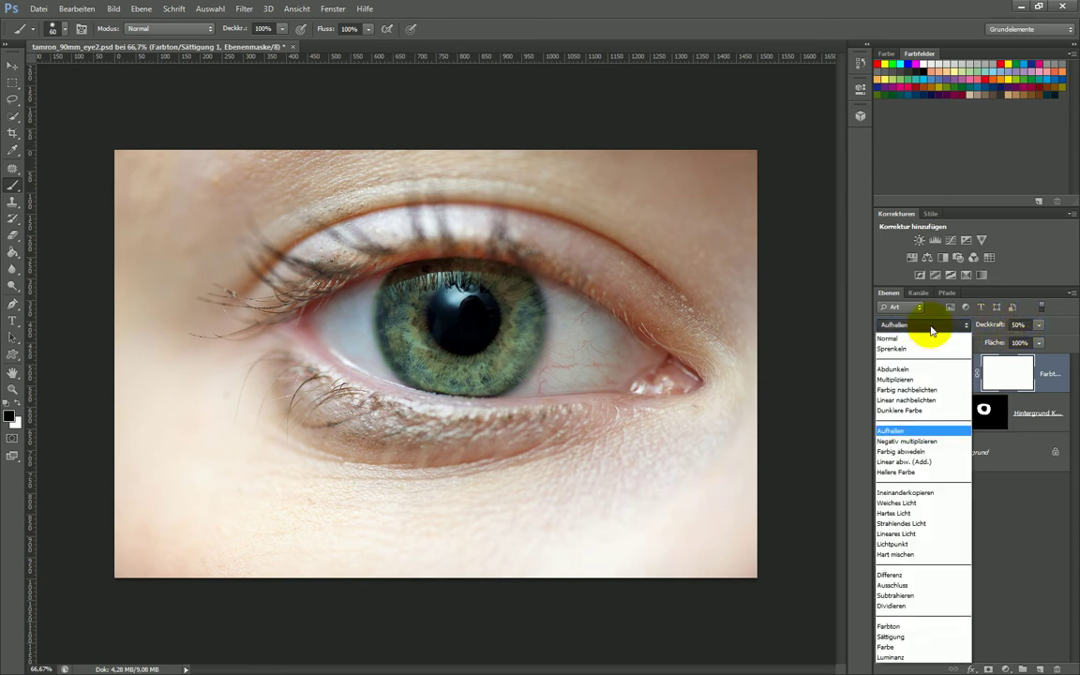
left_click(923, 341)
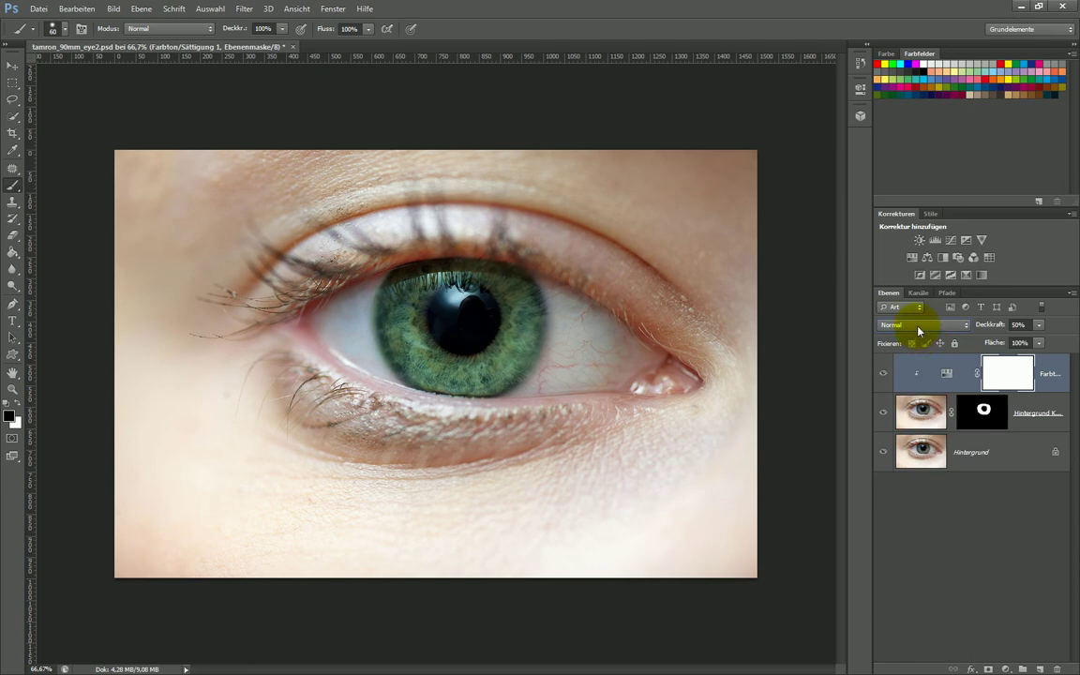
- Blend the adjustment layer in Lineares Licht, checking the iris at 100% zoom
left_click(919, 327)
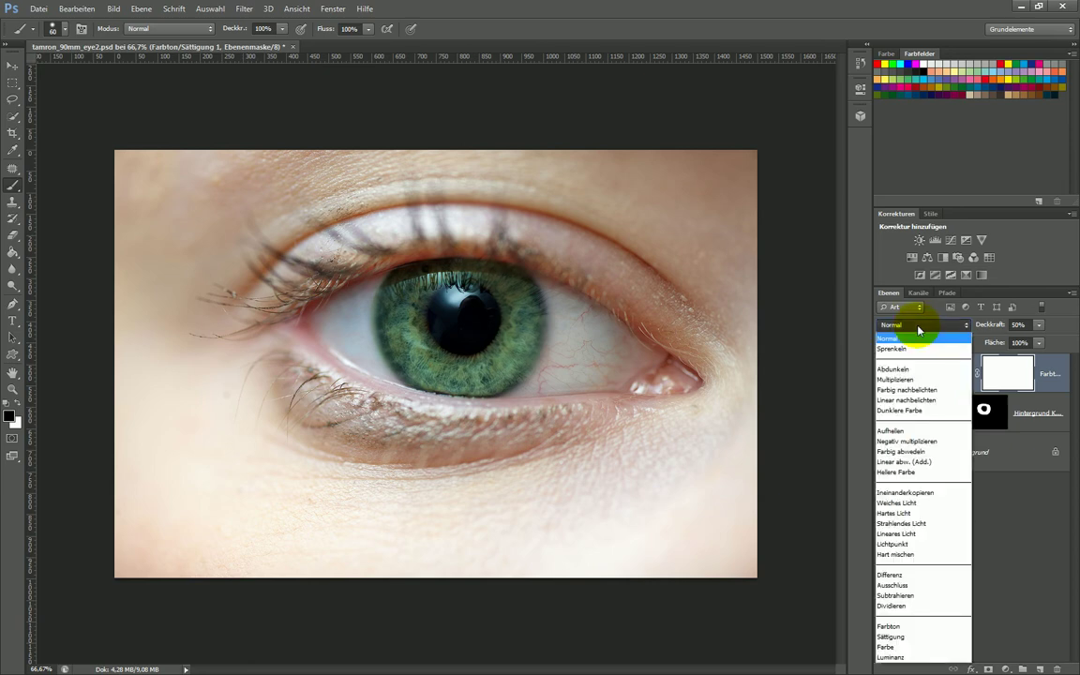
left_click(906, 534)
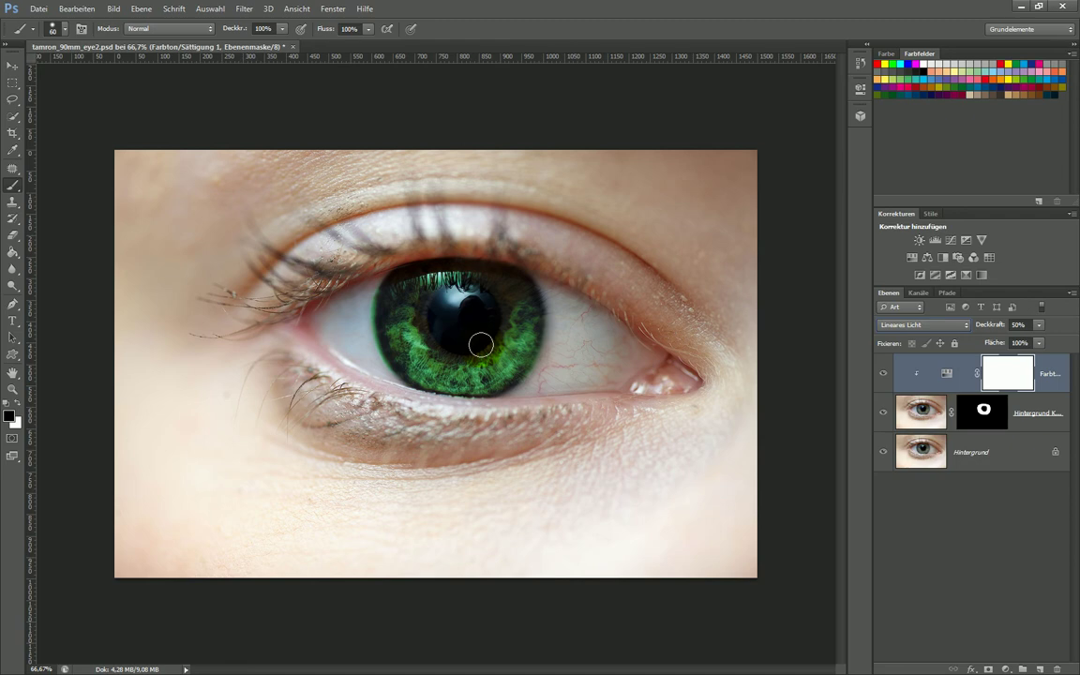
key("ctrl+1")
left_click(446, 401)
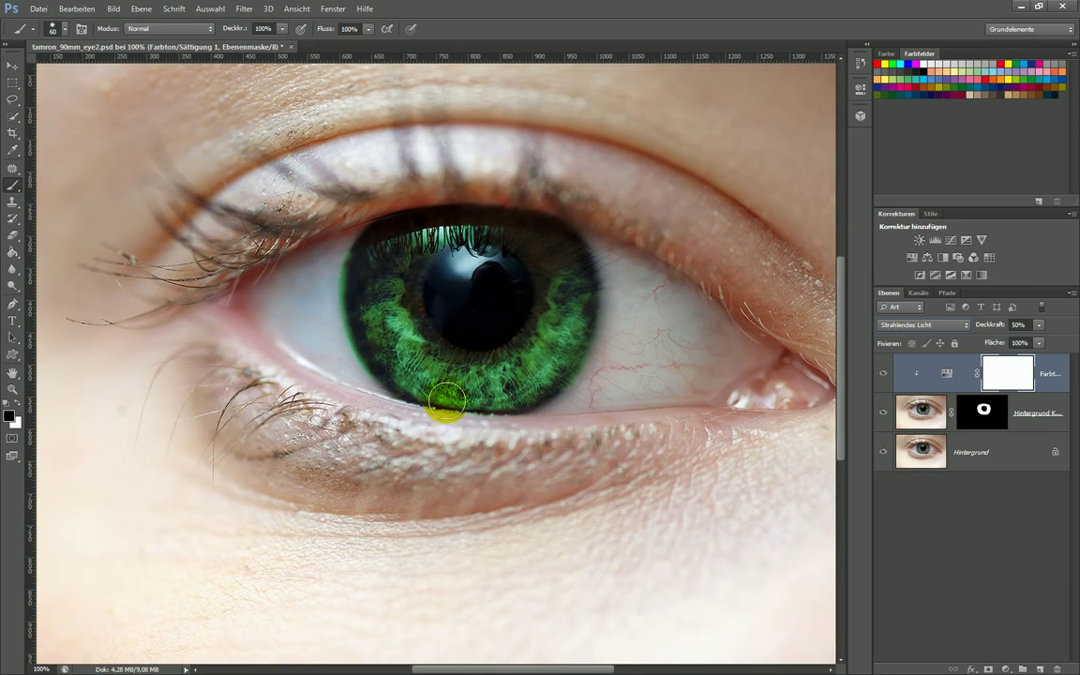
left_click(902, 325)
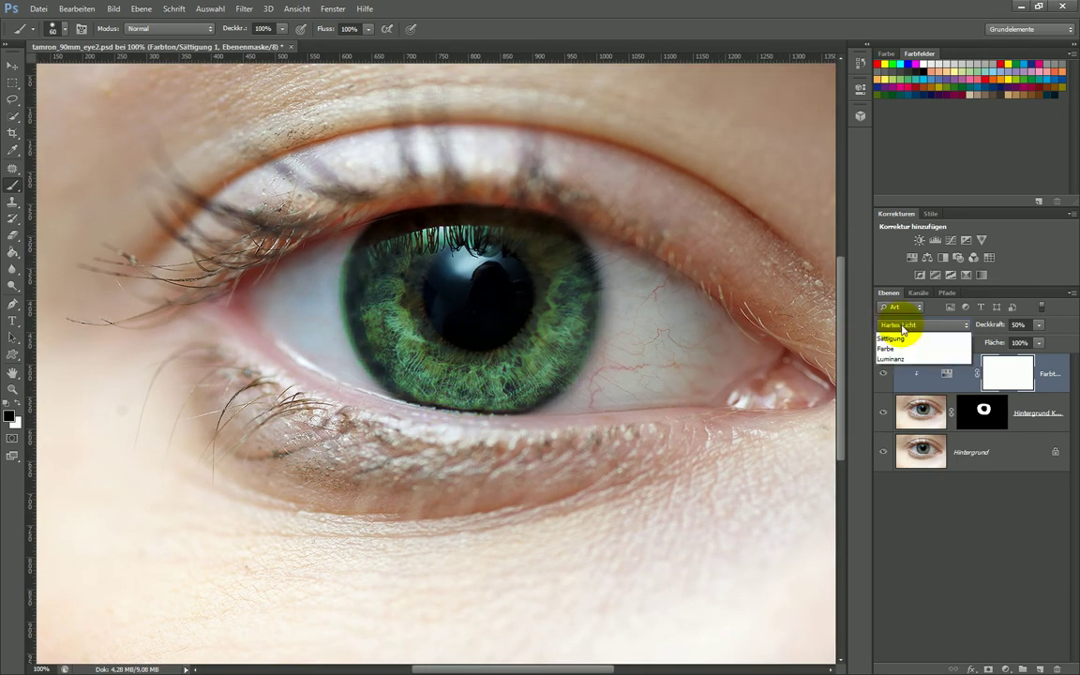
left_click(914, 532)
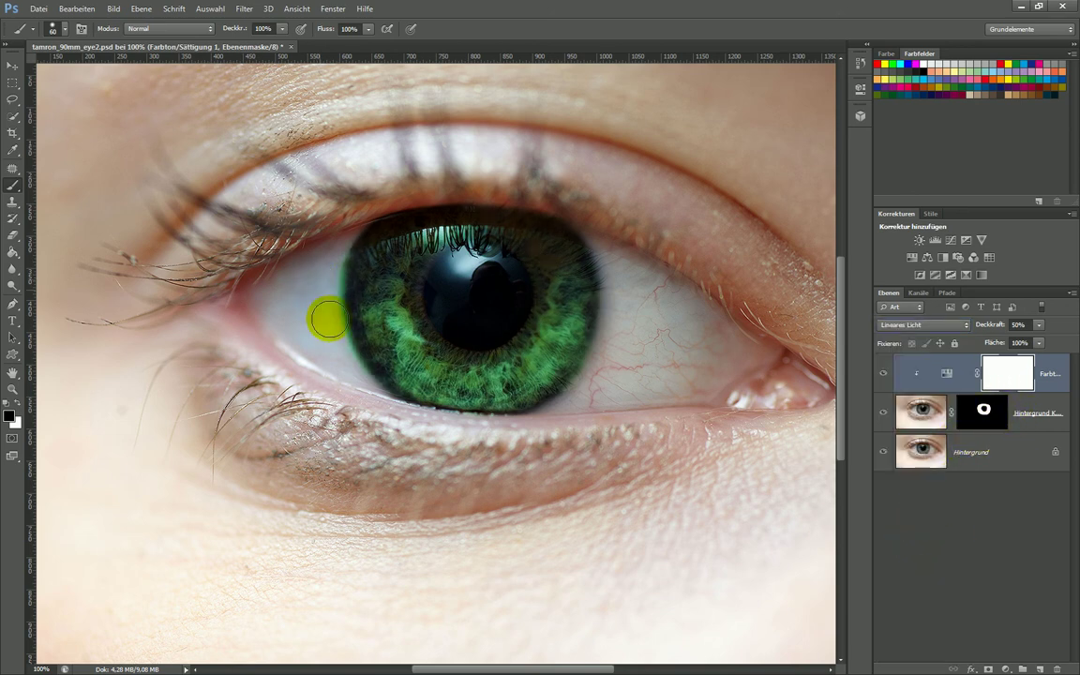
left_click(990, 412)
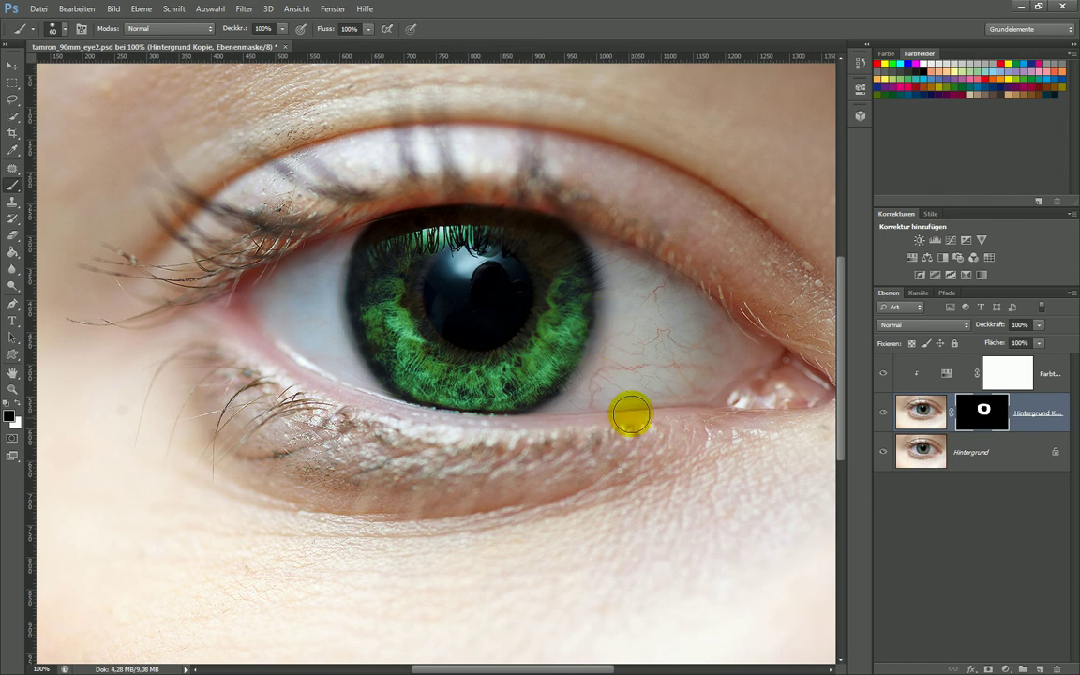
left_click_drag(632, 415, 575, 423)
key("ctrl+minus")
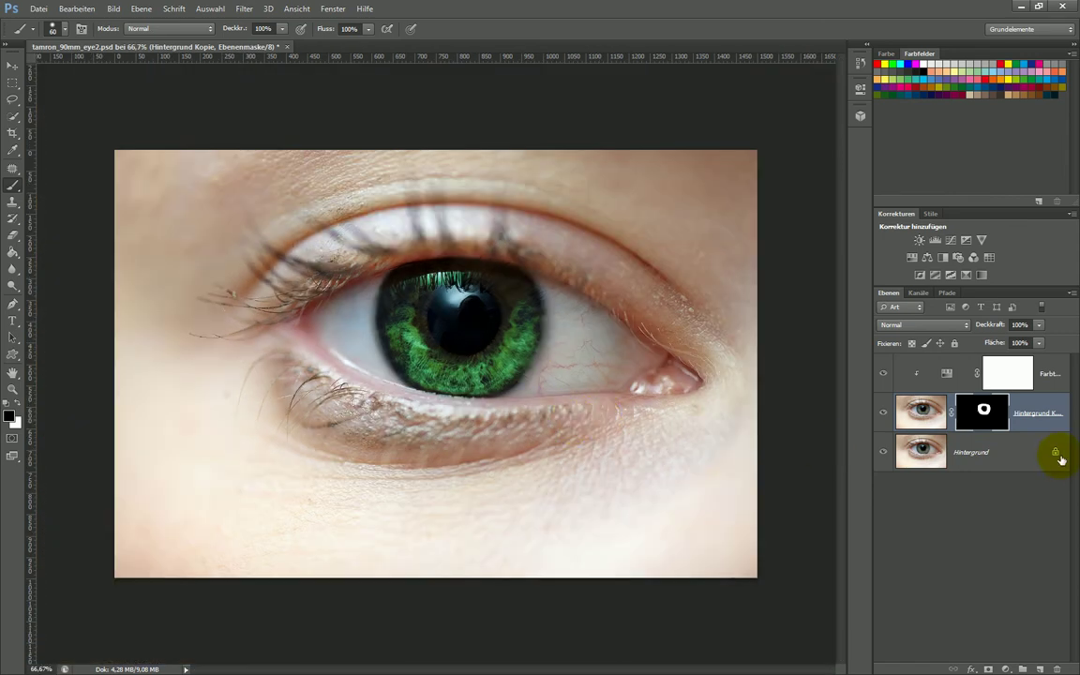
left_click(882, 374)
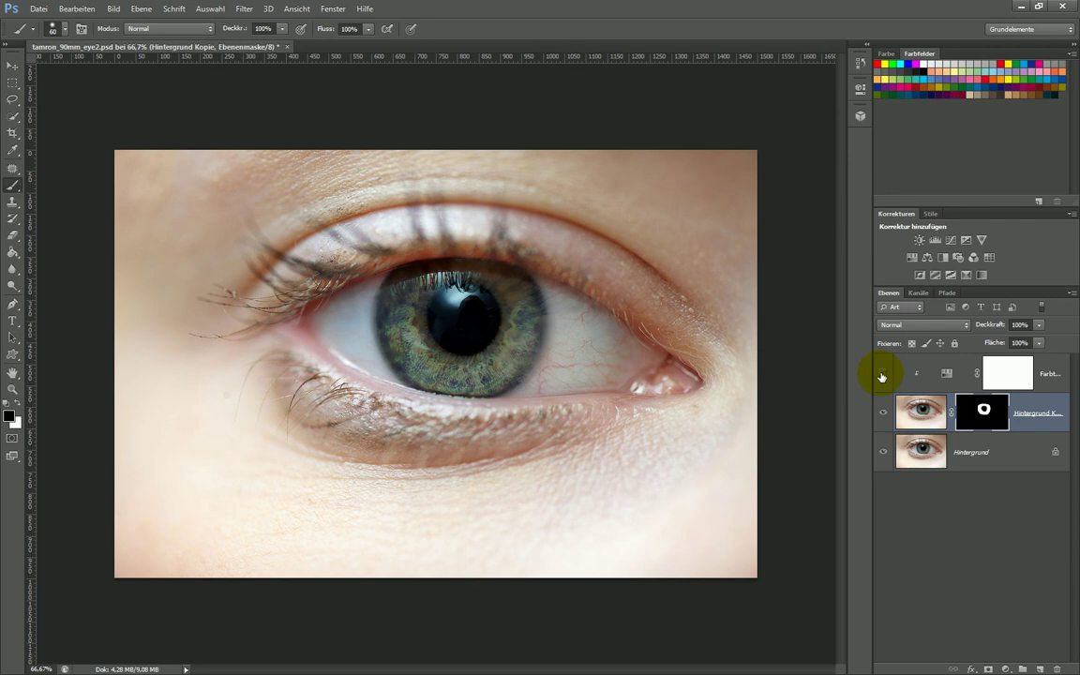
left_click(883, 374)
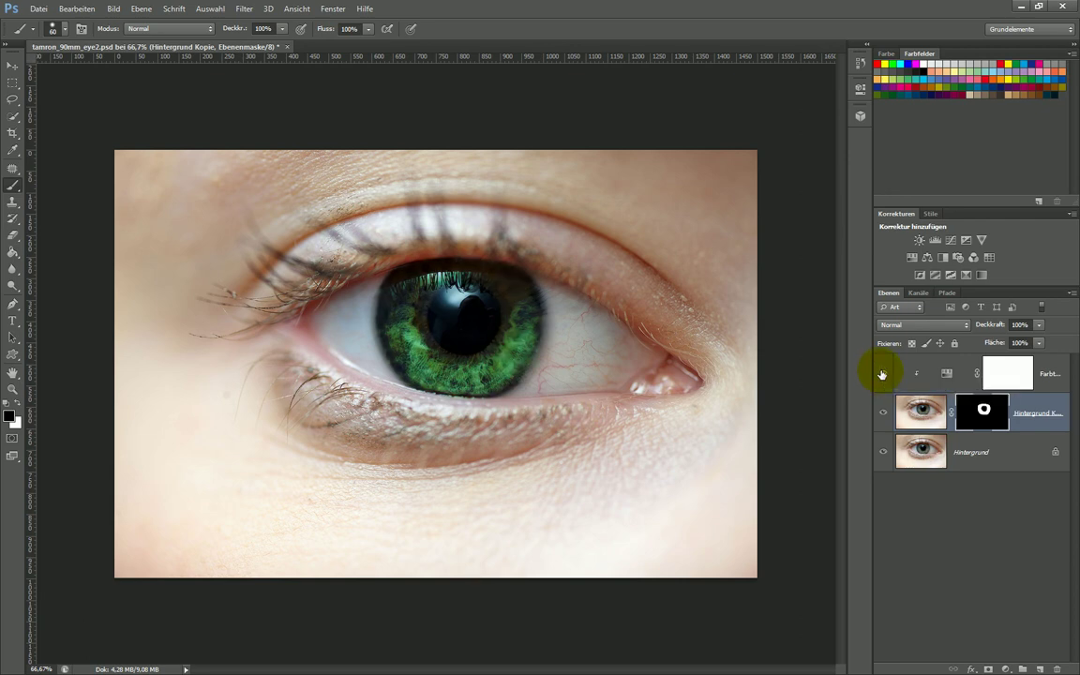